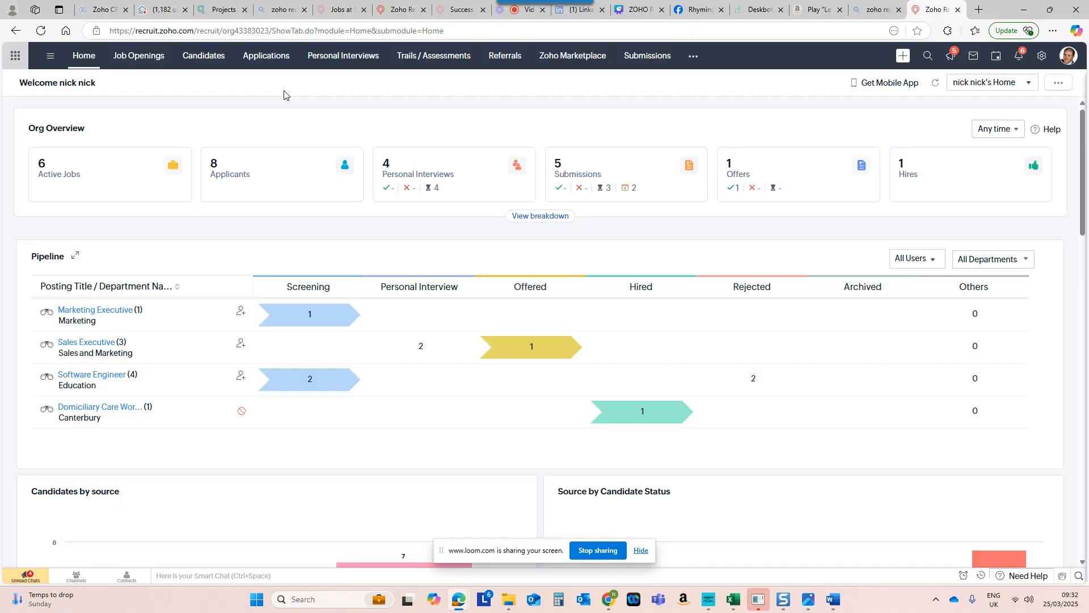
# Open the Marketing Executive job opening and view the statuses under its Screening, Personal Interview and Offered pipeline stages.
pyautogui.click(138, 57)
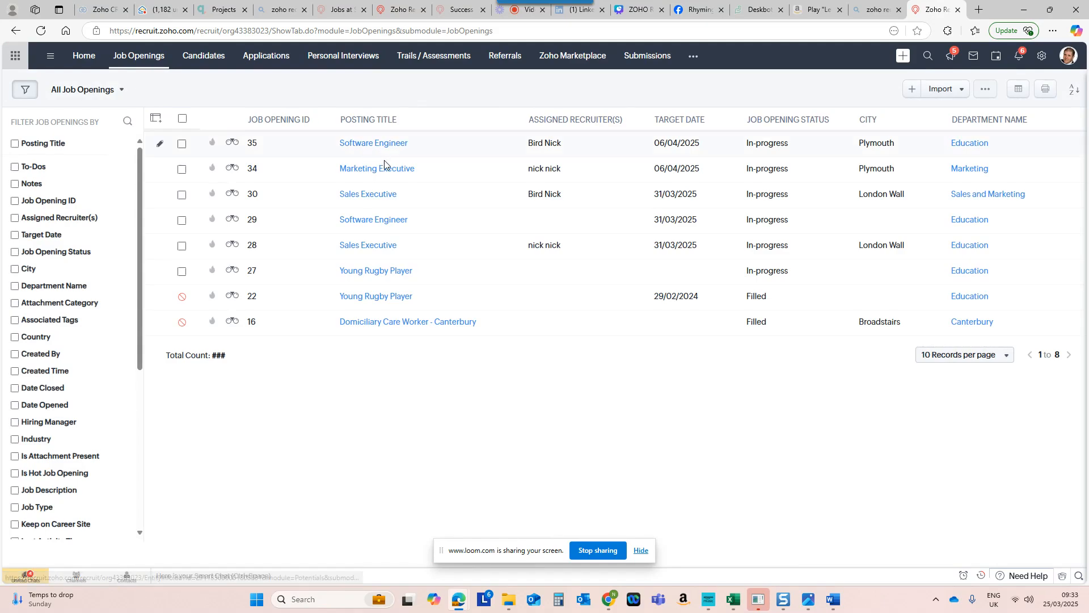
pyautogui.click(384, 168)
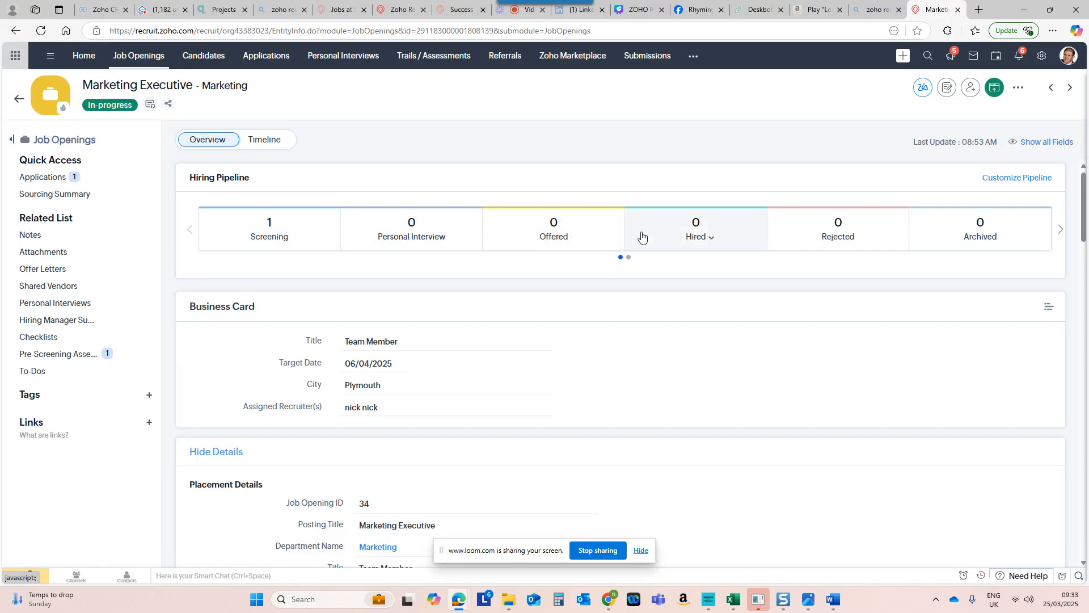
pyautogui.click(280, 243)
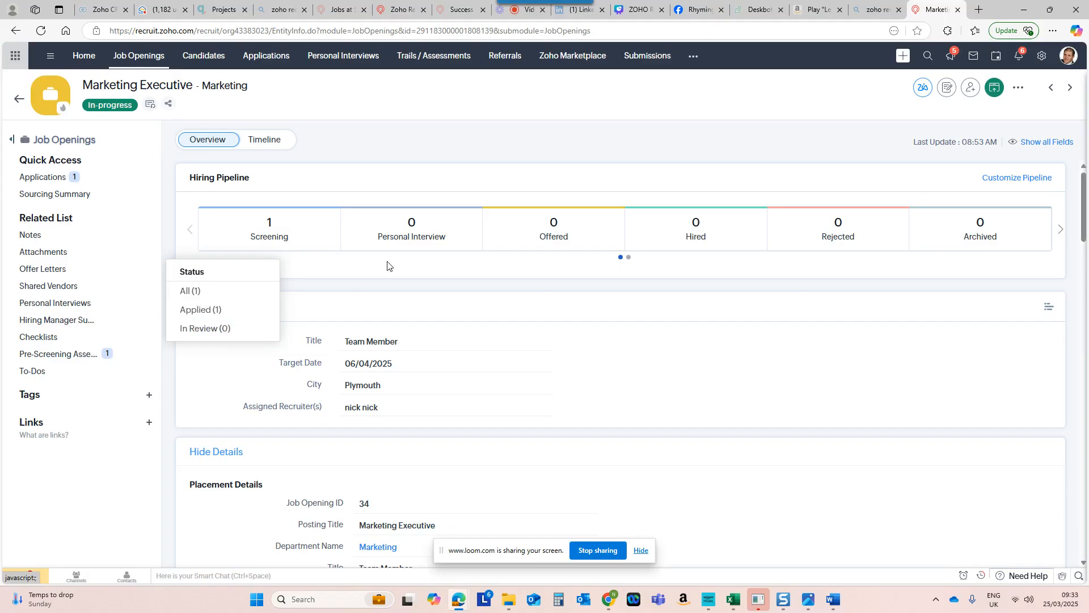
pyautogui.click(427, 244)
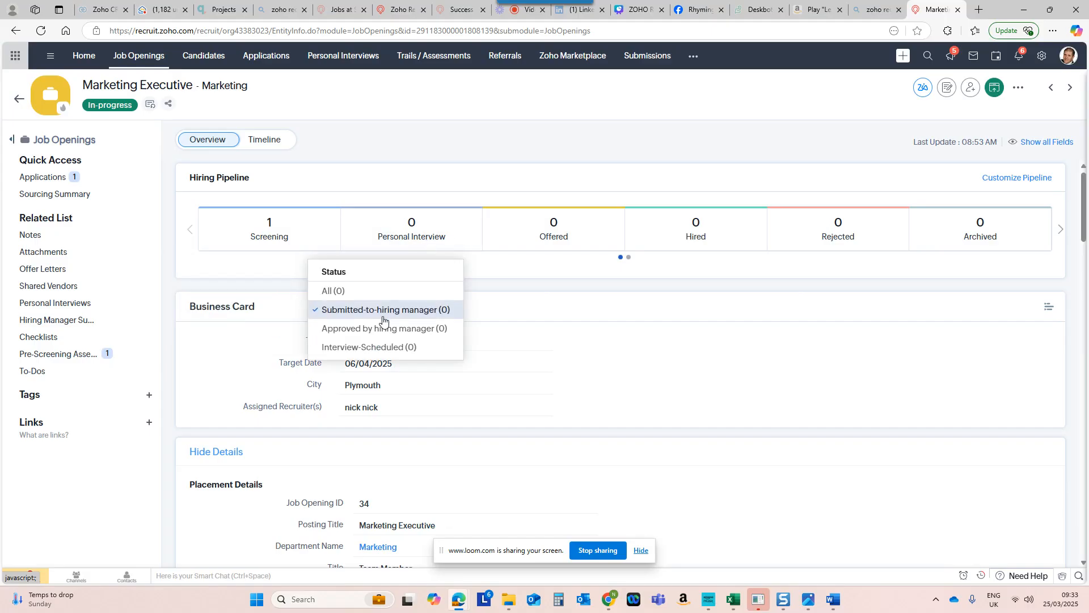
pyautogui.click(560, 245)
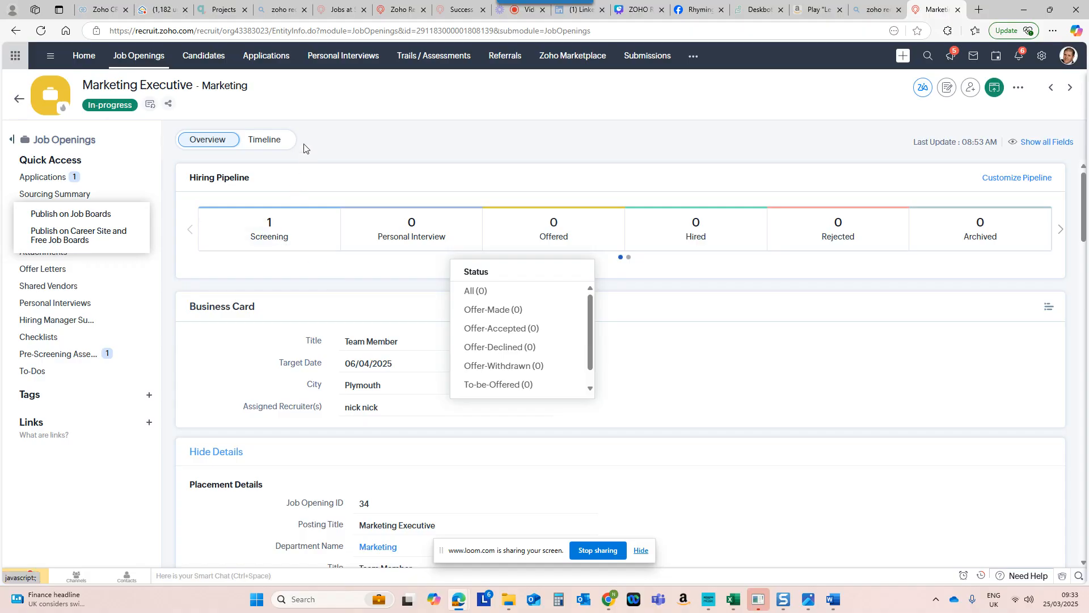
# Open the Marketing Executive application and look through its available application statuses without changing the current one.
pyautogui.click(276, 57)
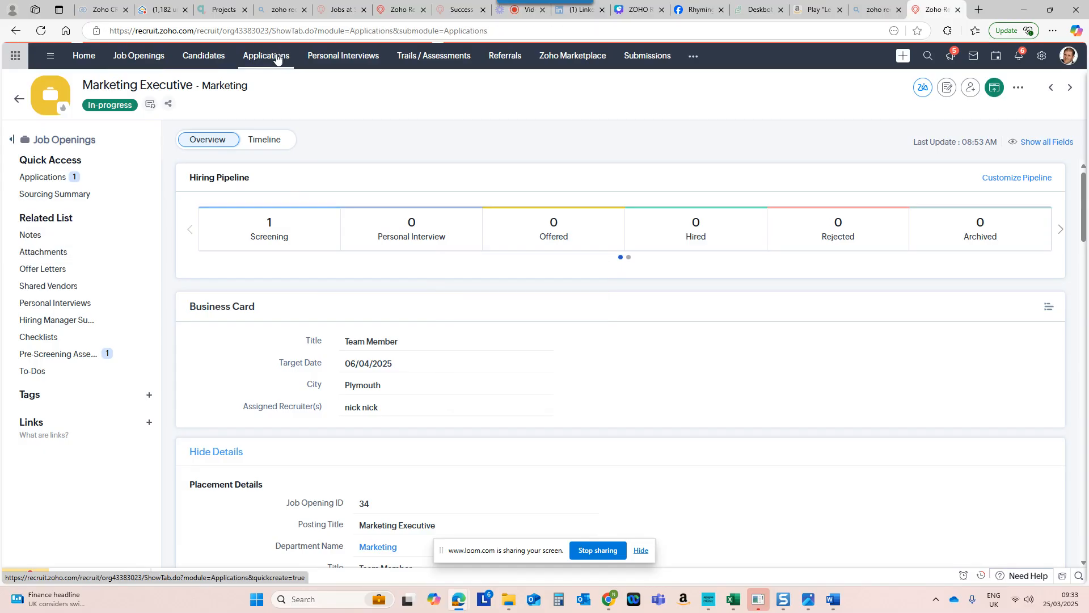
pyautogui.click(336, 142)
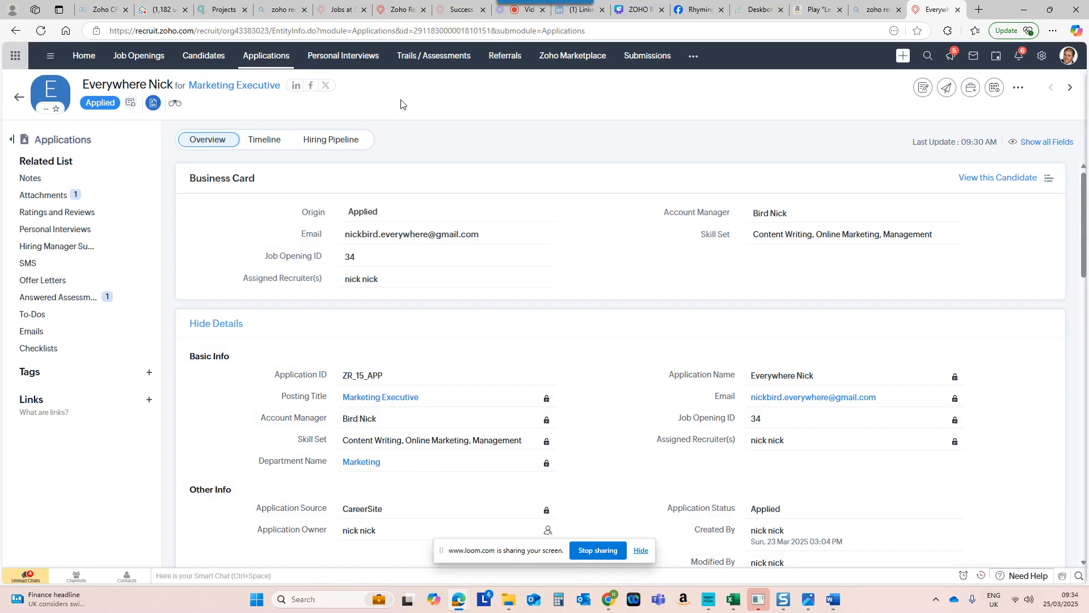
pyautogui.click(131, 103)
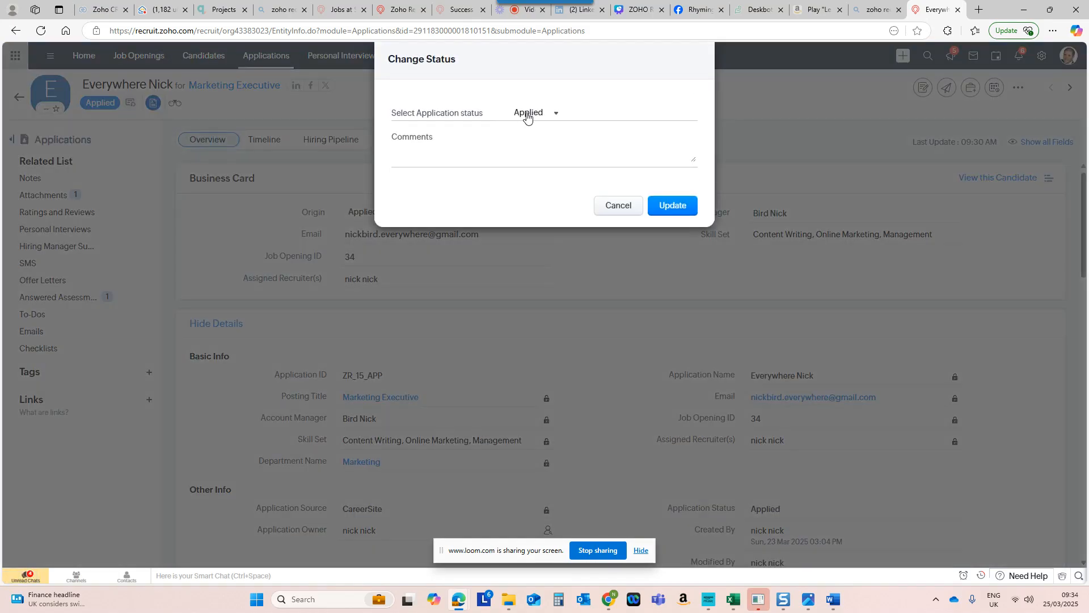
pyautogui.click(527, 114)
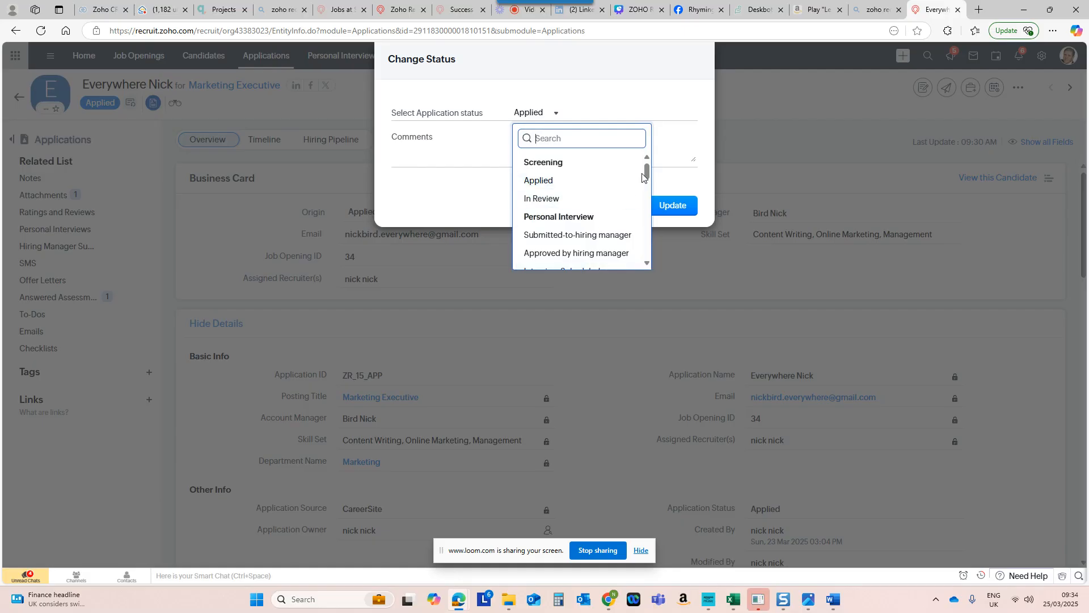
pyautogui.moveTo(649, 177); pyautogui.dragTo(647, 189)
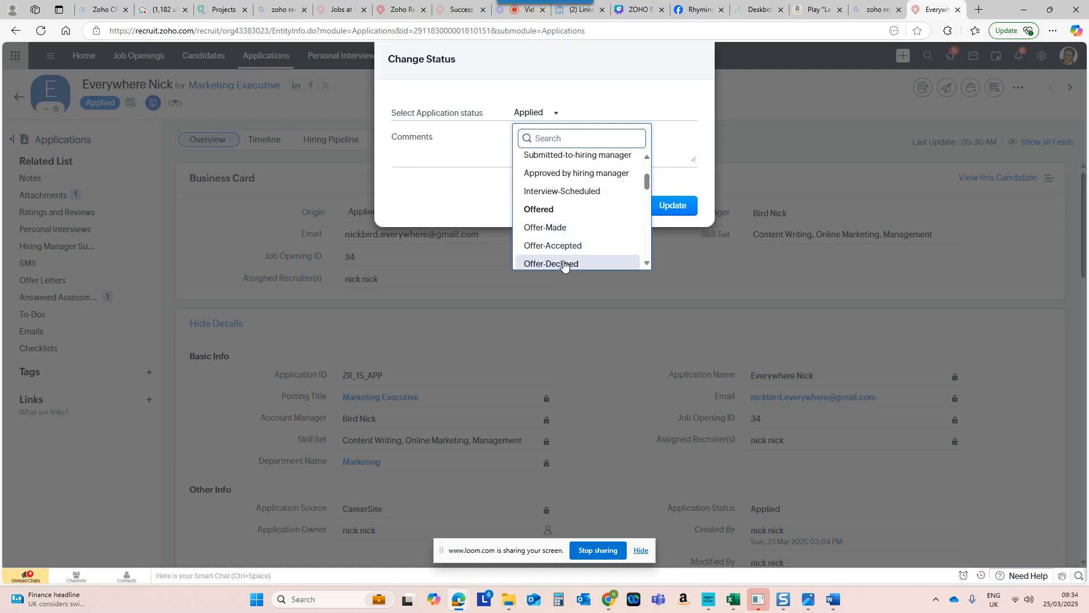
pyautogui.moveTo(649, 182); pyautogui.dragTo(644, 170)
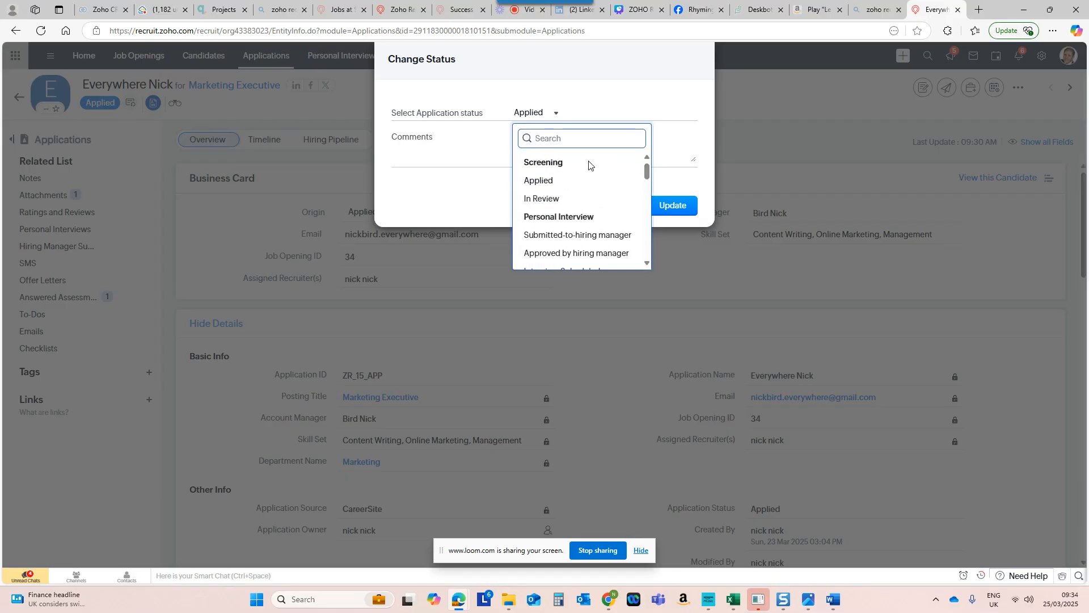
pyautogui.click(467, 147)
pyautogui.click(601, 206)
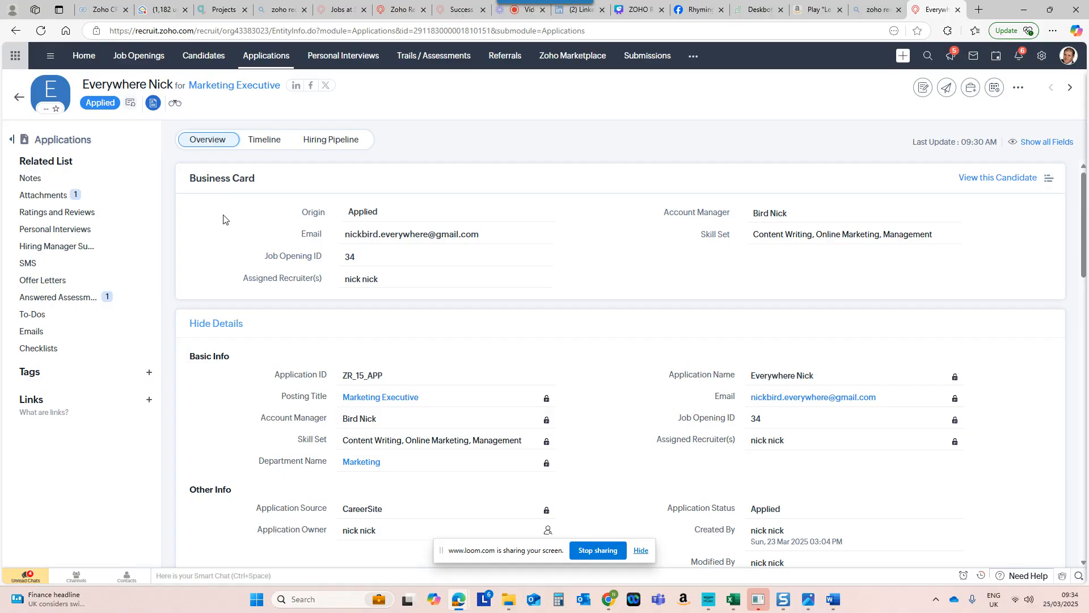
# Submit the Marketing Executive application to the hiring manager with the Submit to Hiring Manager email template, and refresh the record.
pyautogui.click(55, 248)
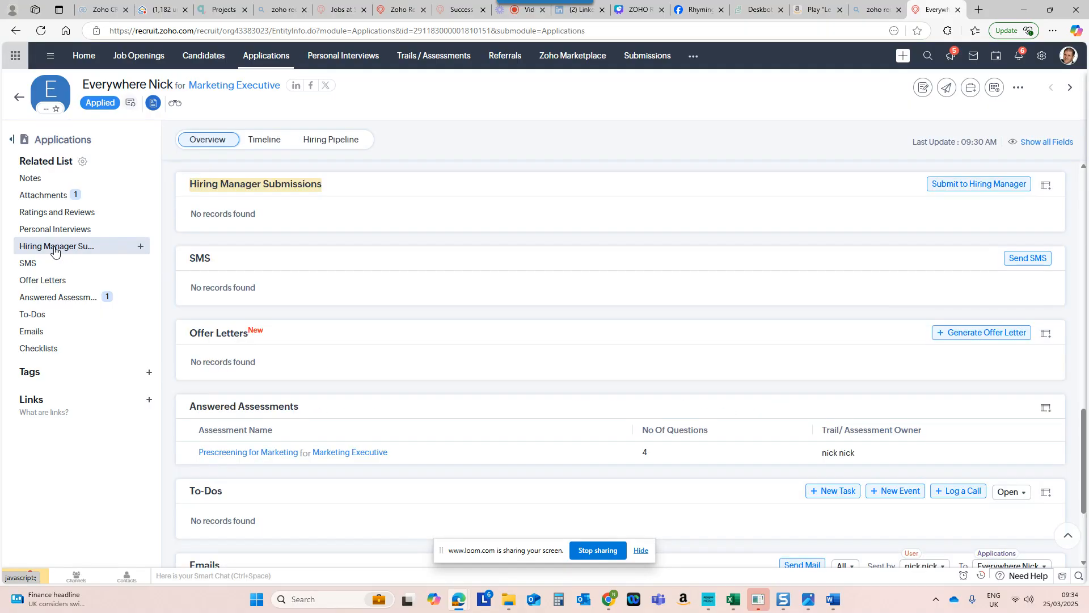
pyautogui.click(945, 192)
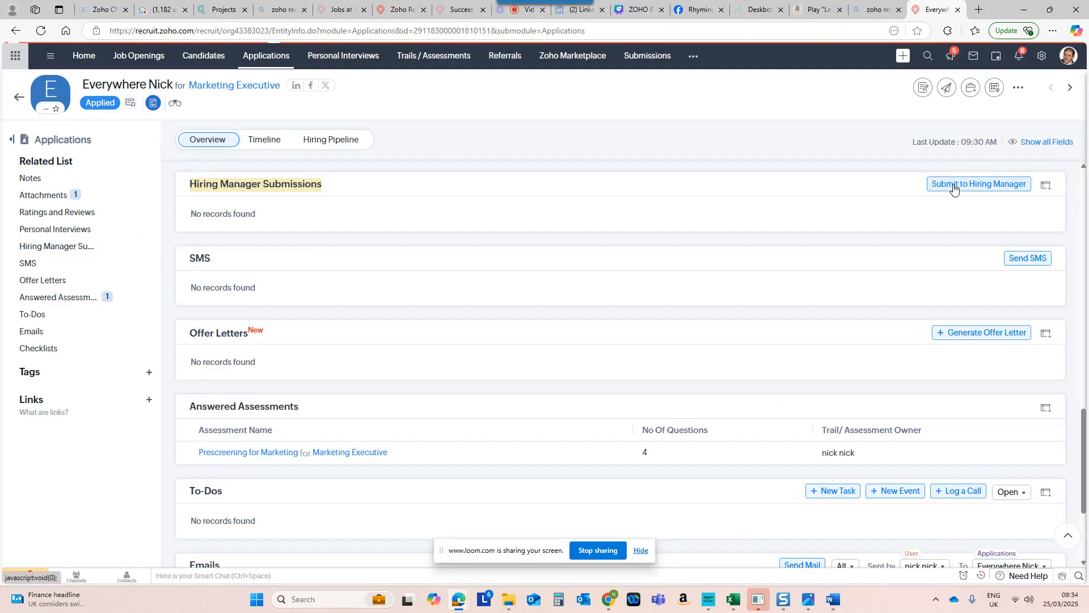
pyautogui.click(458, 188)
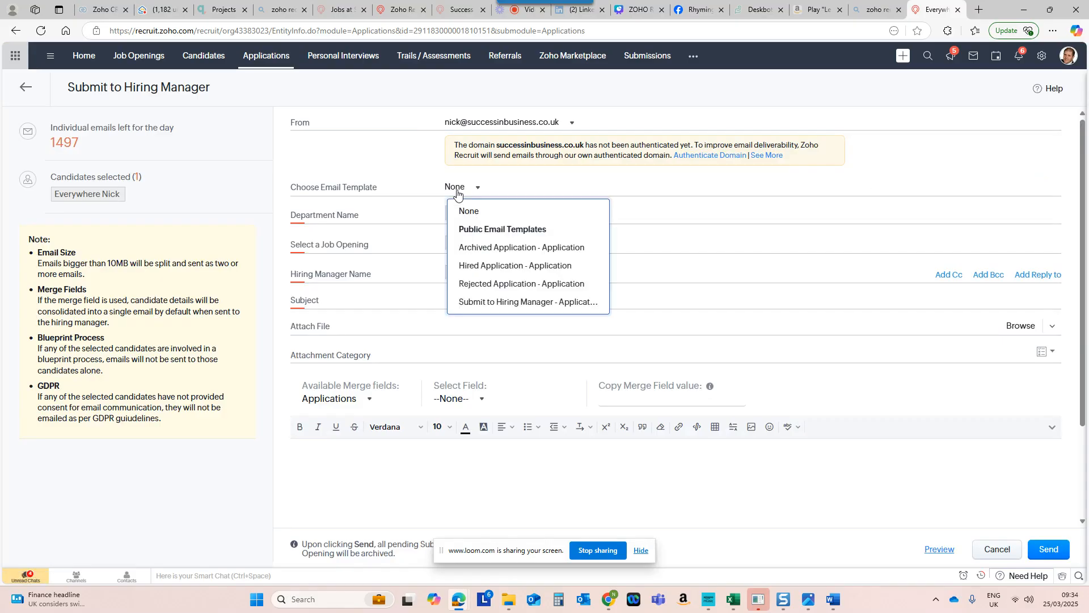
pyautogui.click(488, 302)
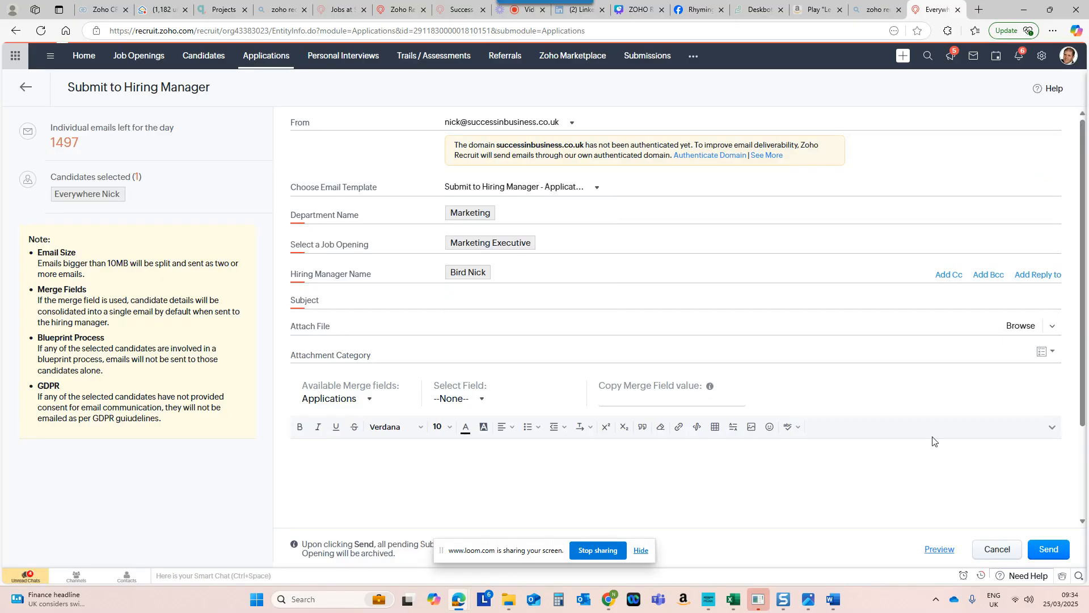
pyautogui.click(1043, 550)
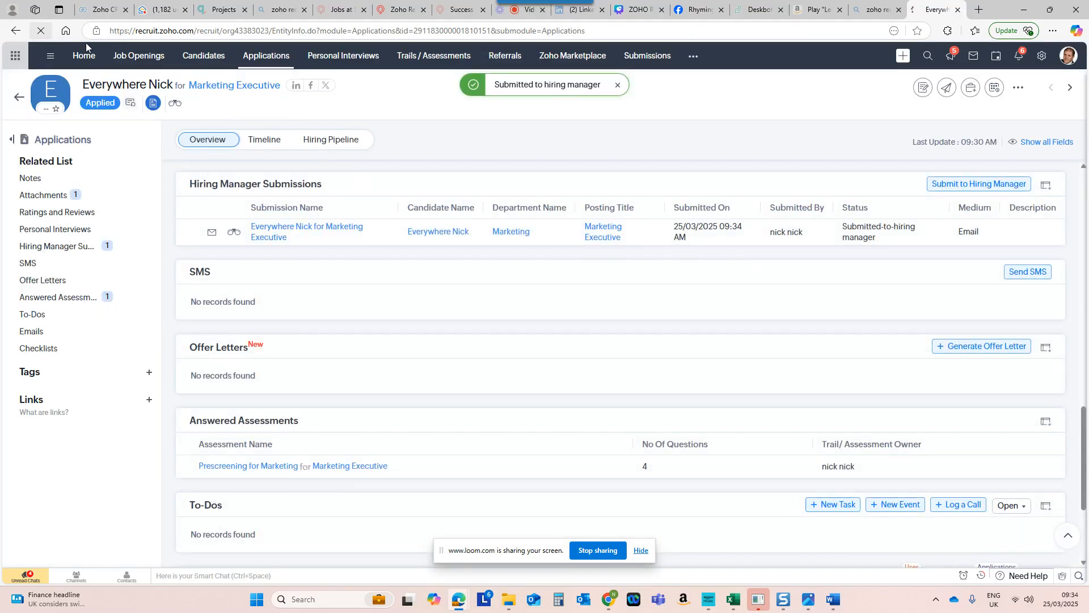
pyautogui.click(40, 30)
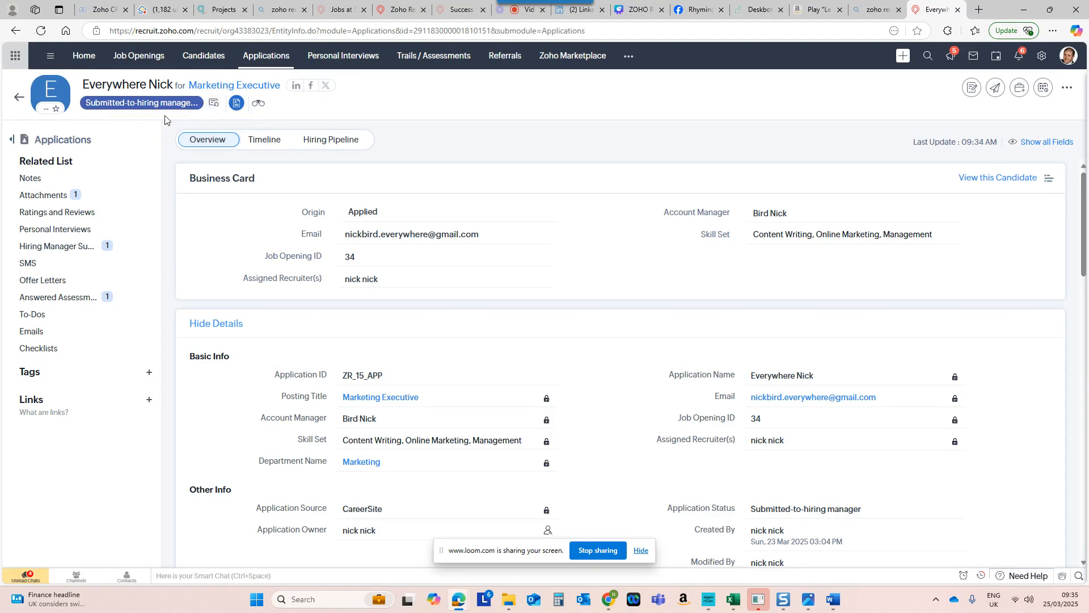
# Check the Personal Interview stage of the Marketing Executive job opening for the application submitted to the hiring manager.
pyautogui.click(141, 60)
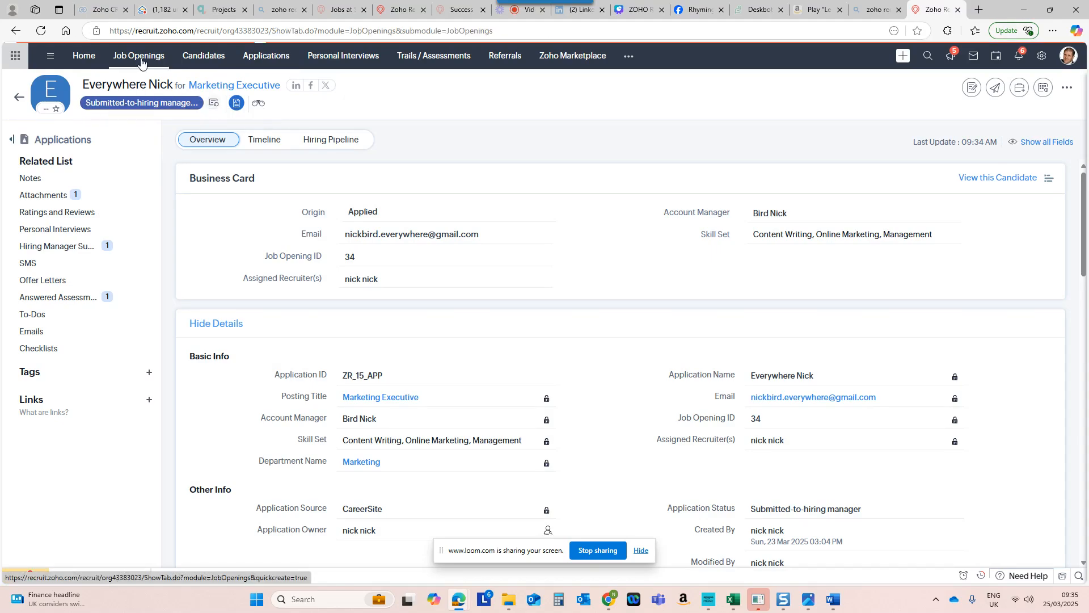
pyautogui.click(390, 170)
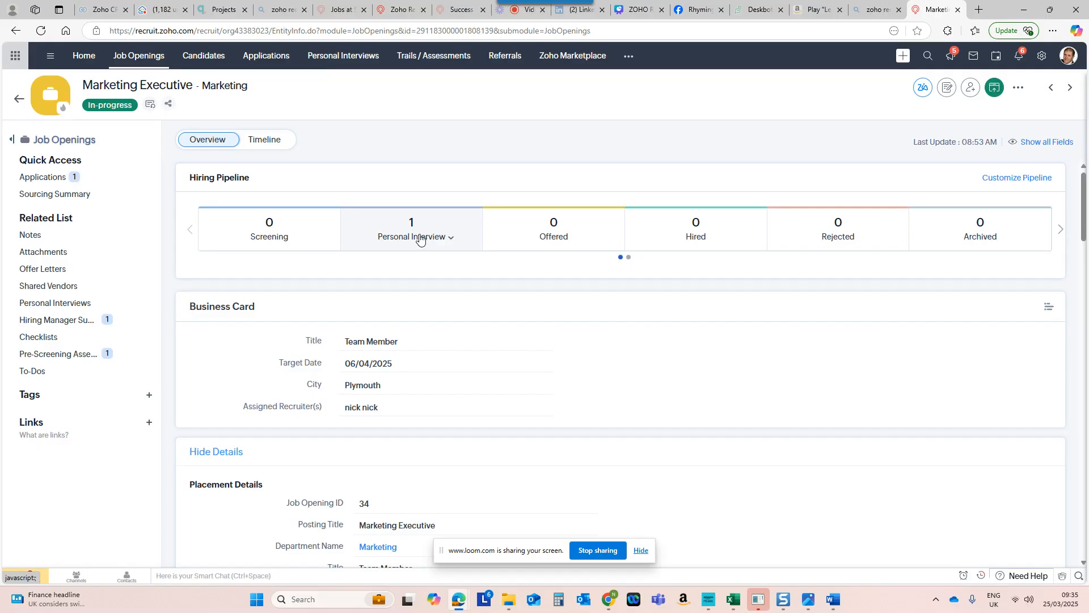
pyautogui.click(420, 238)
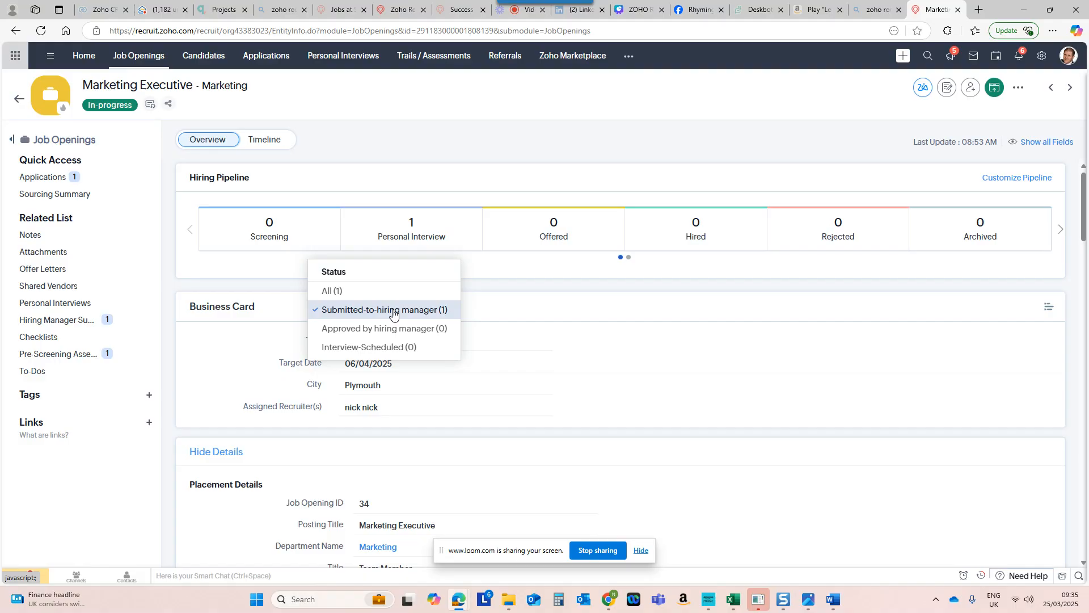
# Change the Marketing Executive application's status to Approved by hiring manager.
pyautogui.click(277, 59)
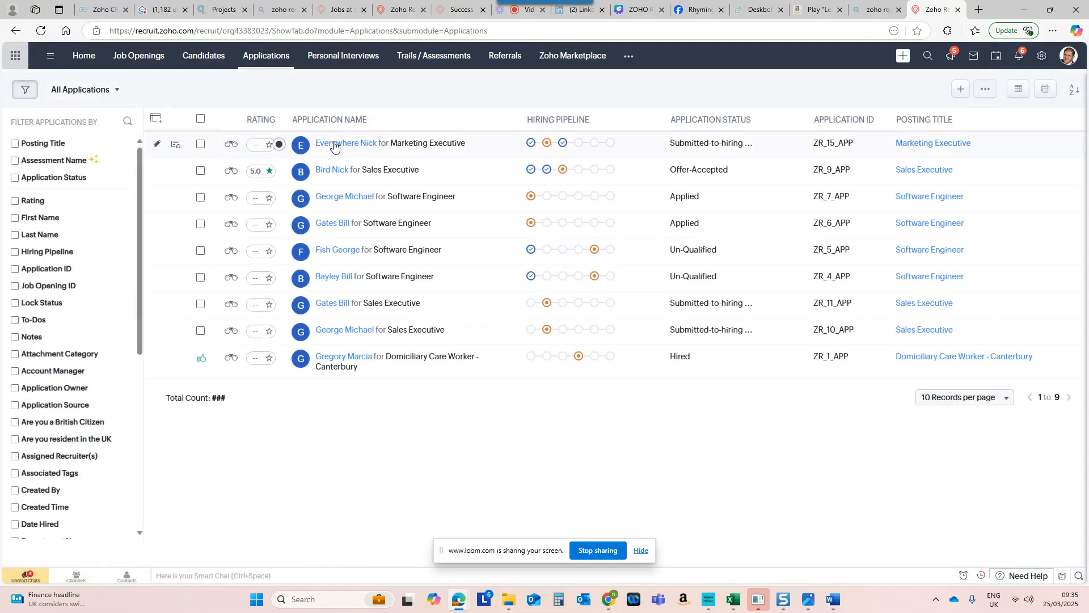
pyautogui.click(334, 146)
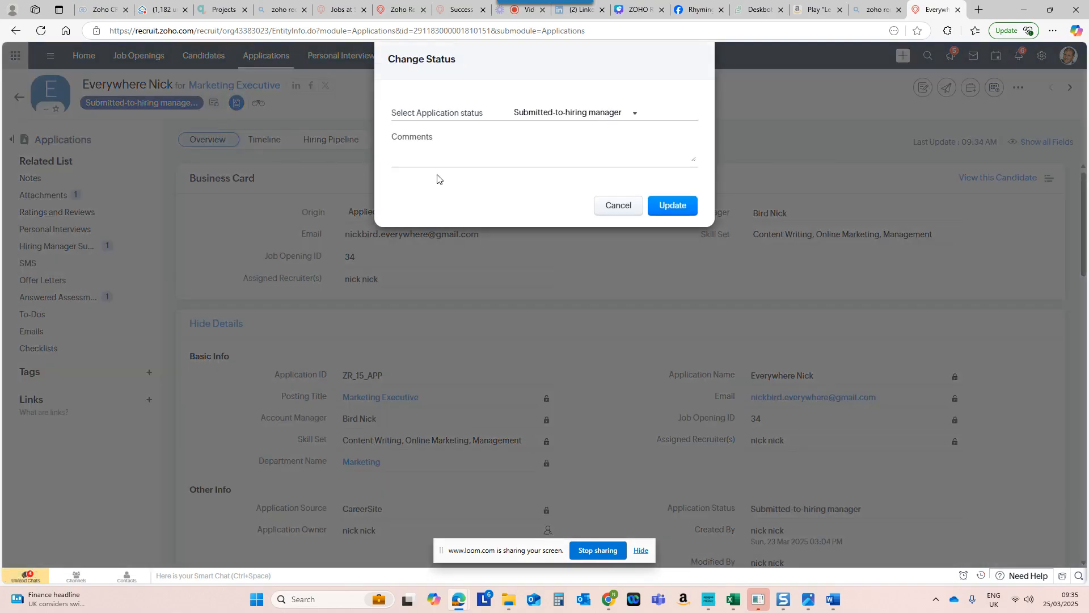
pyautogui.click(536, 116)
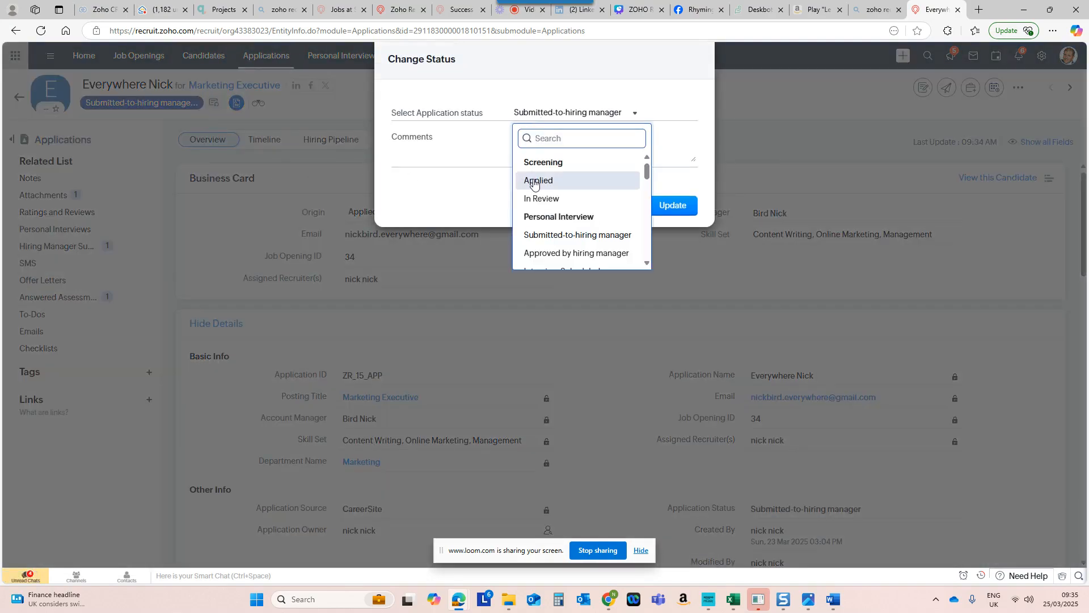
pyautogui.click(576, 254)
pyautogui.click(673, 208)
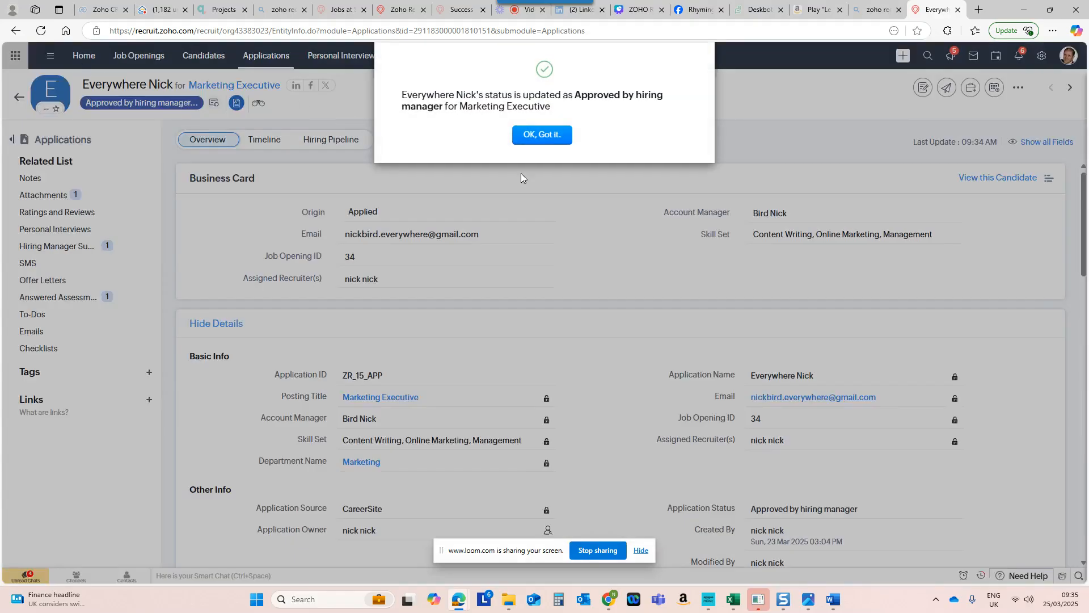
pyautogui.click(540, 137)
# Return to the Marketing Executive job opening and check the Approved by hiring manager status under Personal Interview.
pyautogui.click(124, 57)
pyautogui.click(373, 169)
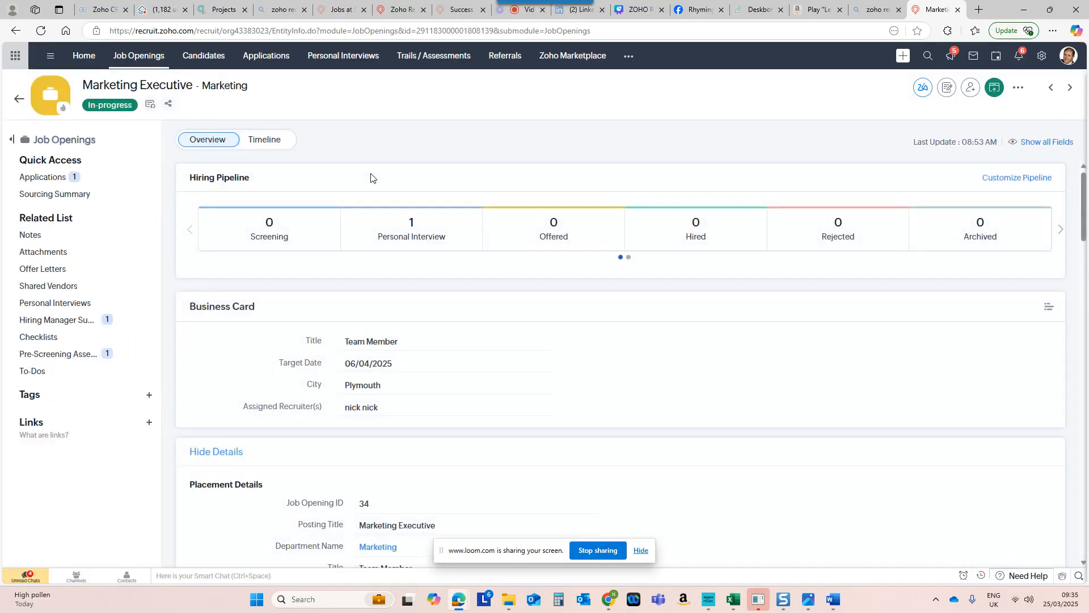
pyautogui.click(404, 240)
pyautogui.click(400, 329)
pyautogui.click(324, 310)
pyautogui.click(377, 330)
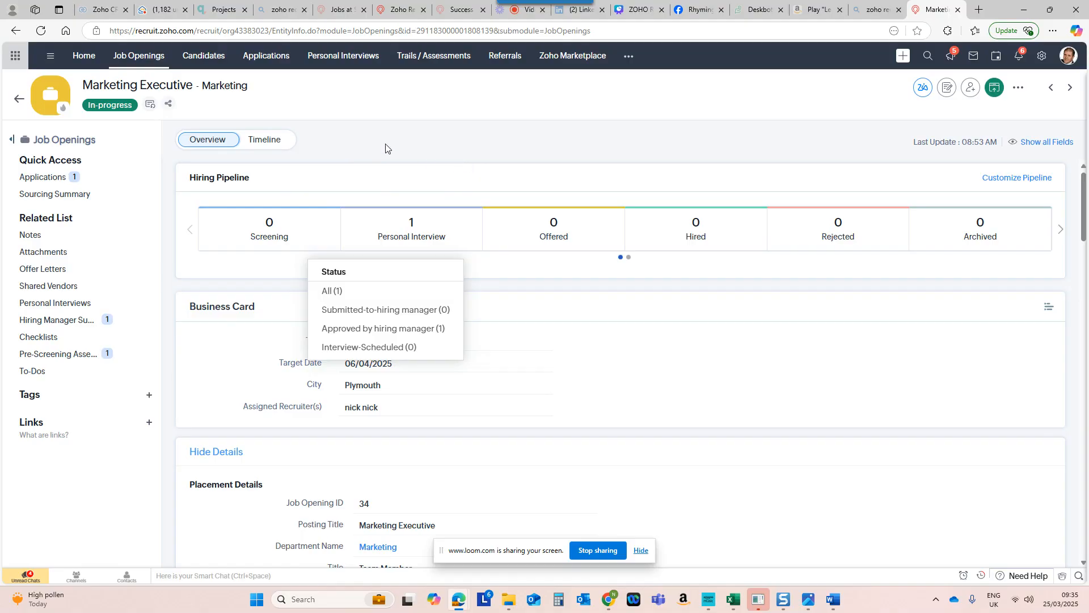
# Open the Marketing Executive applicant's candidate record and examine the candidate stages.
pyautogui.click(203, 59)
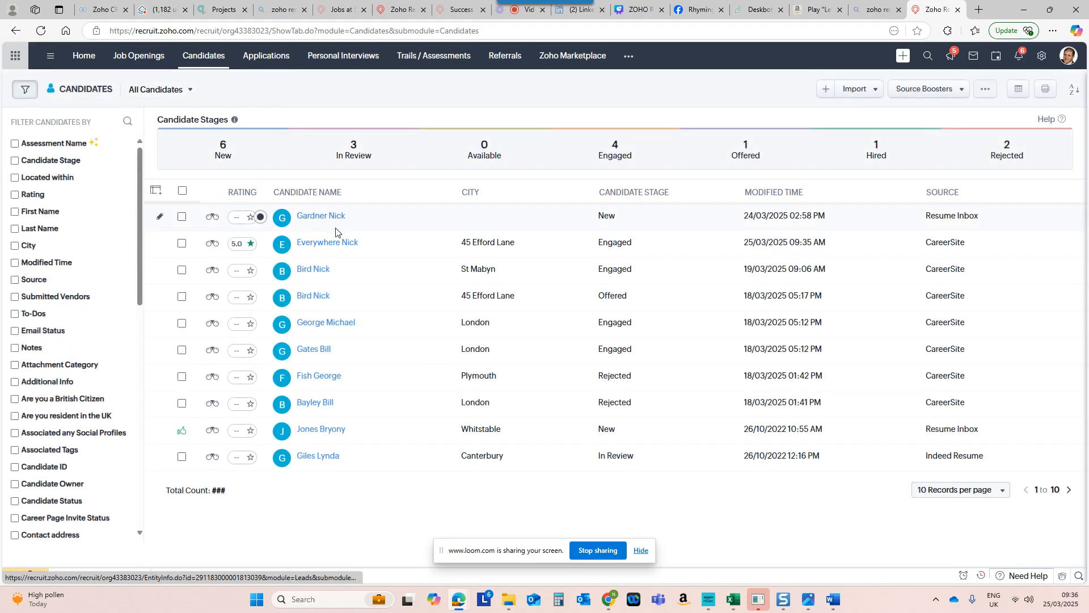
pyautogui.click(332, 245)
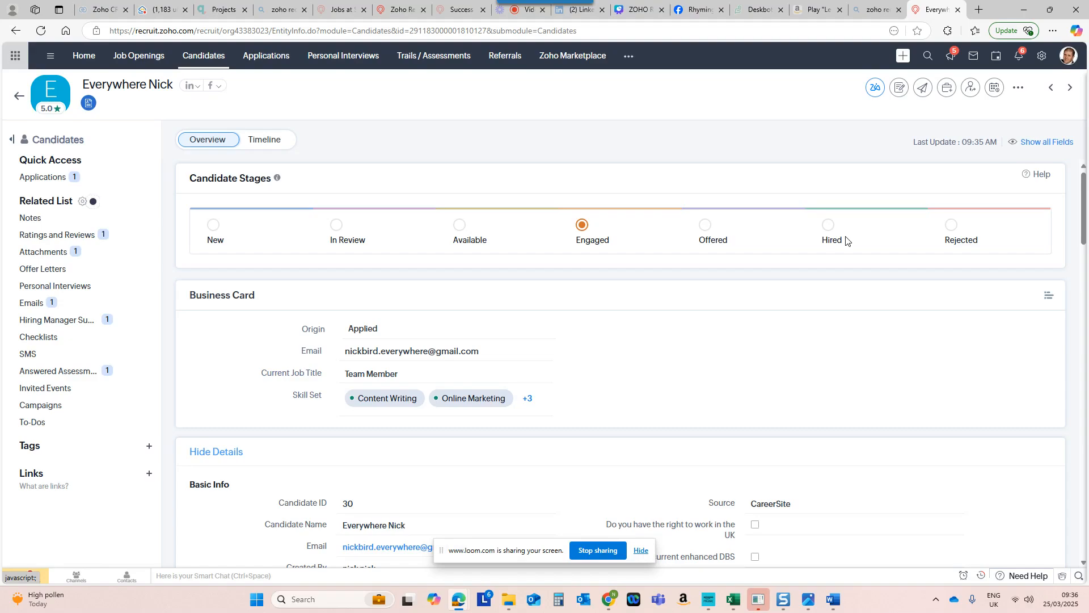
# Open the Hiring Pipeline setup and review the full list of application statuses without making changes.
pyautogui.click(1043, 57)
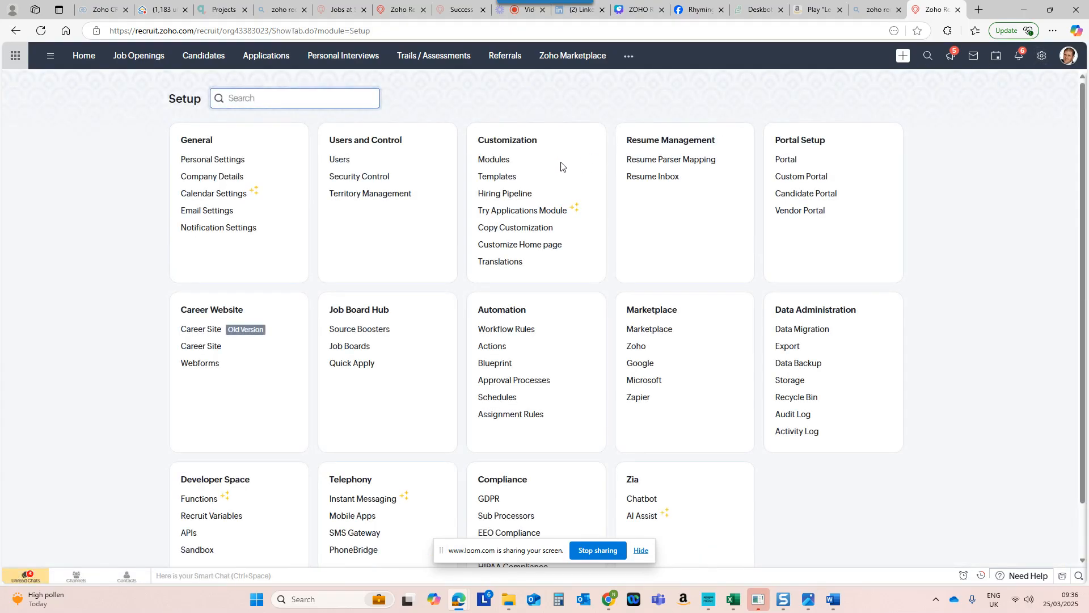
pyautogui.click(505, 193)
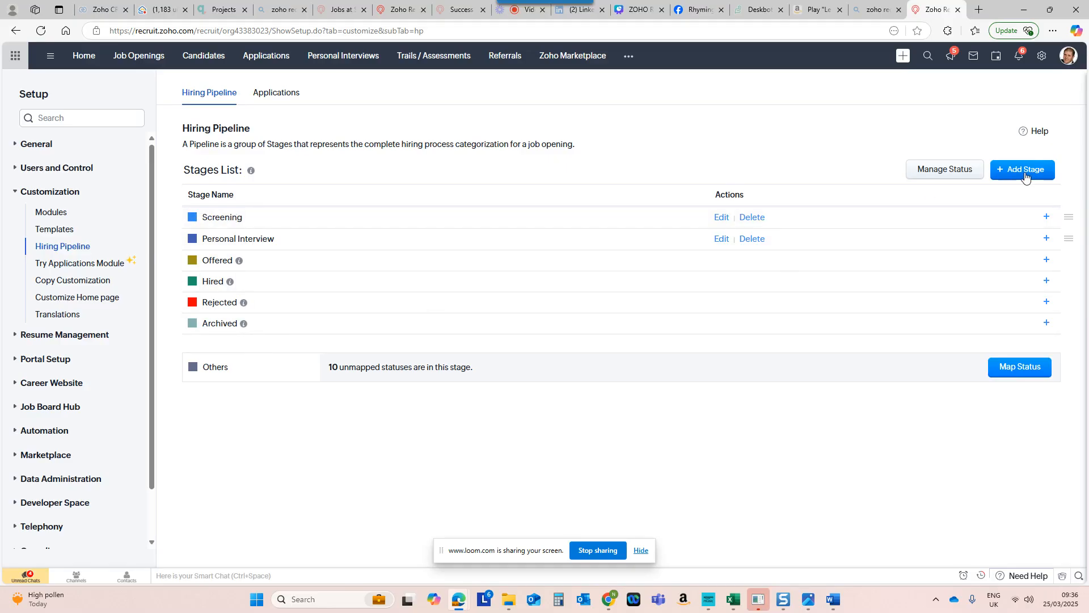
pyautogui.click(953, 180)
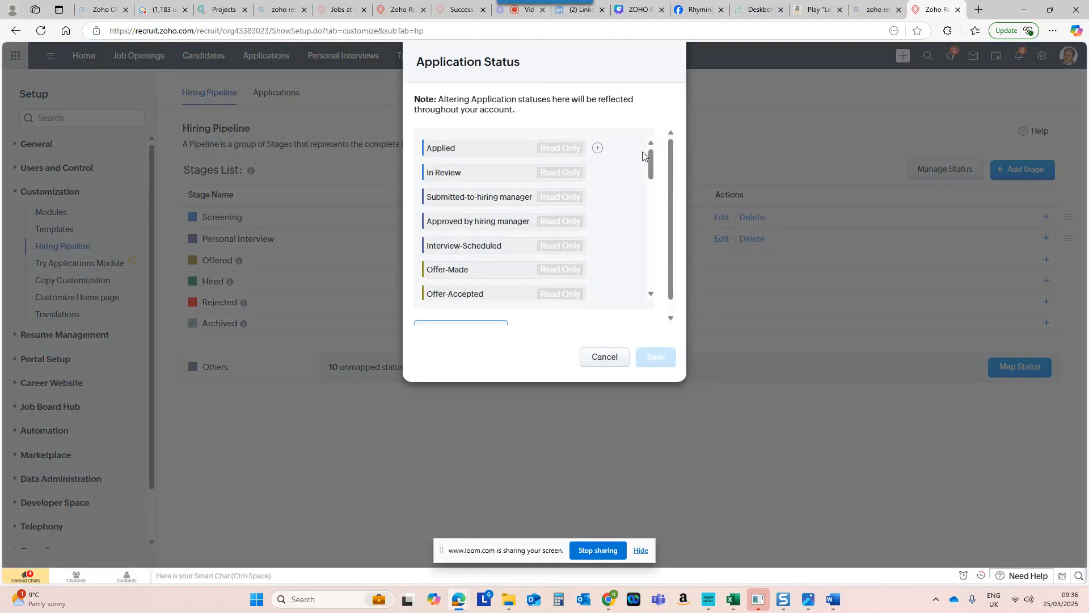
pyautogui.moveTo(651, 165); pyautogui.dragTo(657, 286)
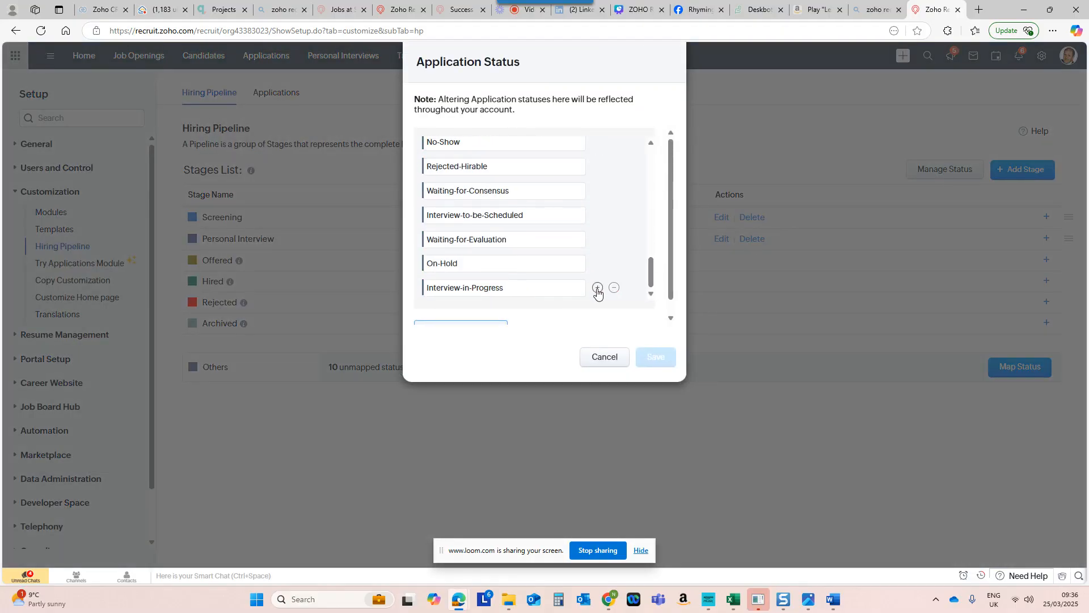
pyautogui.click(603, 363)
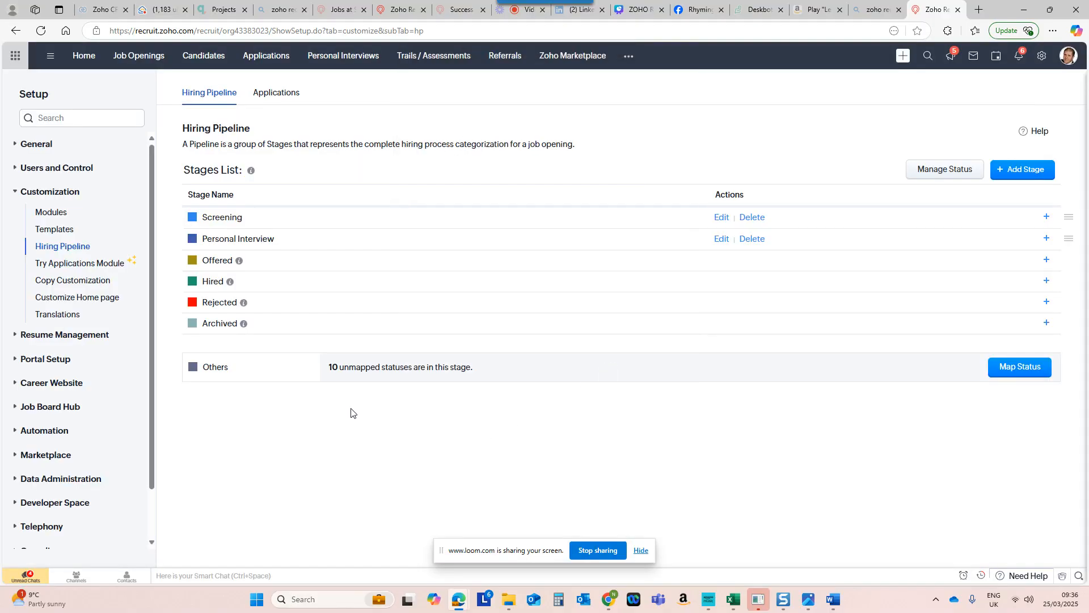
# Map the unmapped Interview-in-Progress candidate status to the Personal Interview stage of the hiring pipeline.
pyautogui.click(1033, 370)
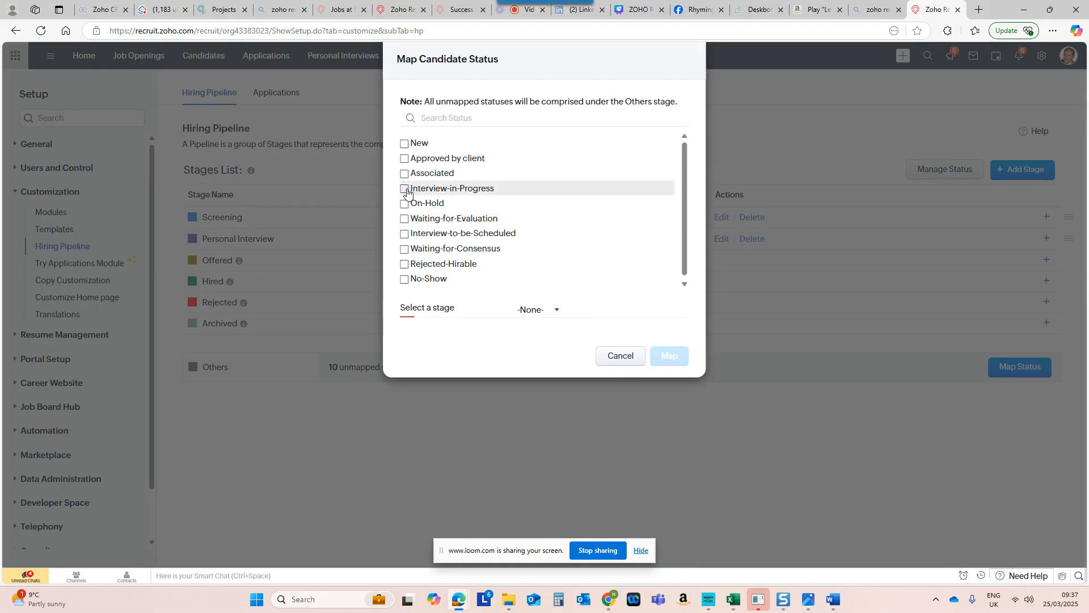
pyautogui.click(528, 309)
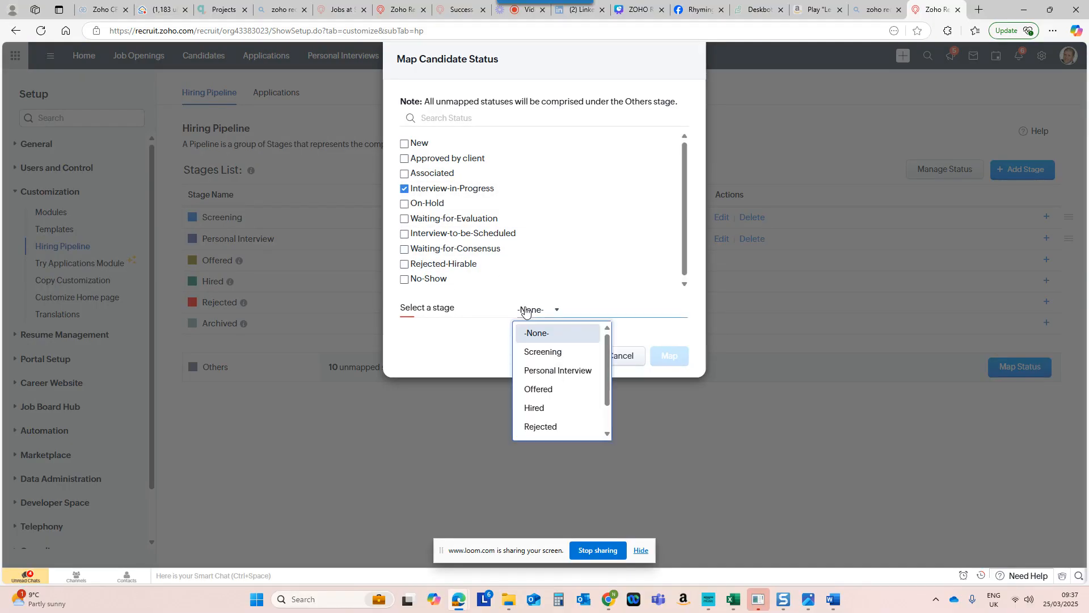
pyautogui.click(538, 373)
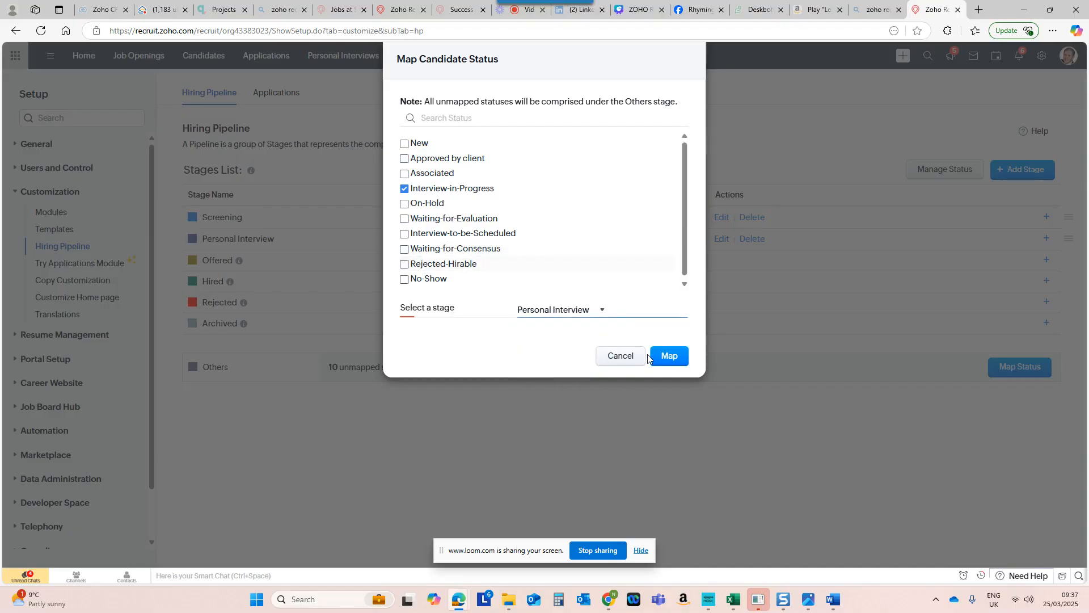
pyautogui.click(673, 358)
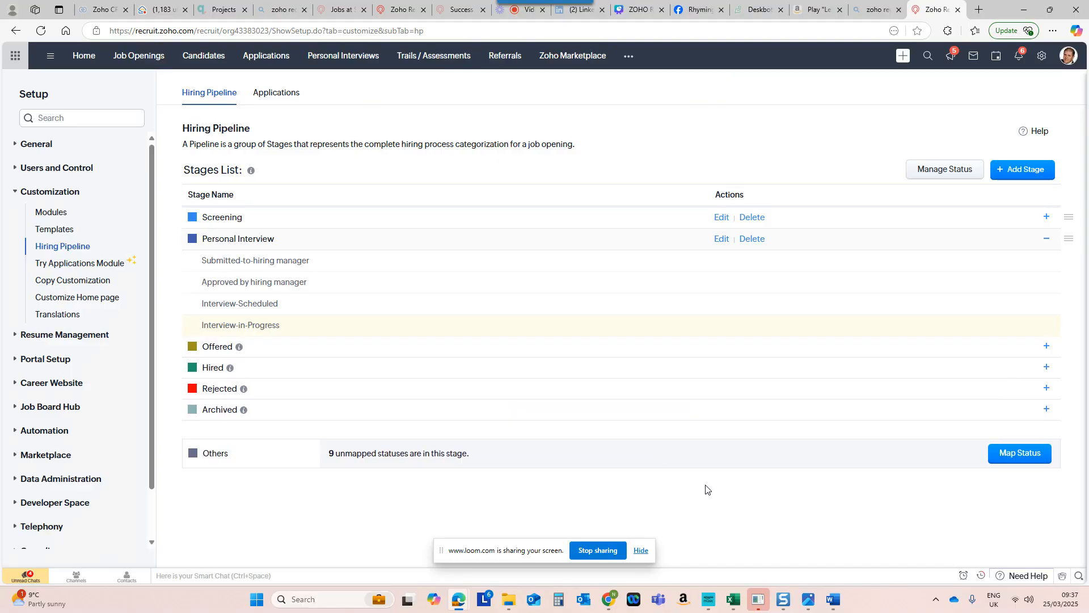
# Open the Marketing Executive job opening and check the statuses listed under its Personal Interview stage.
pyautogui.click(144, 62)
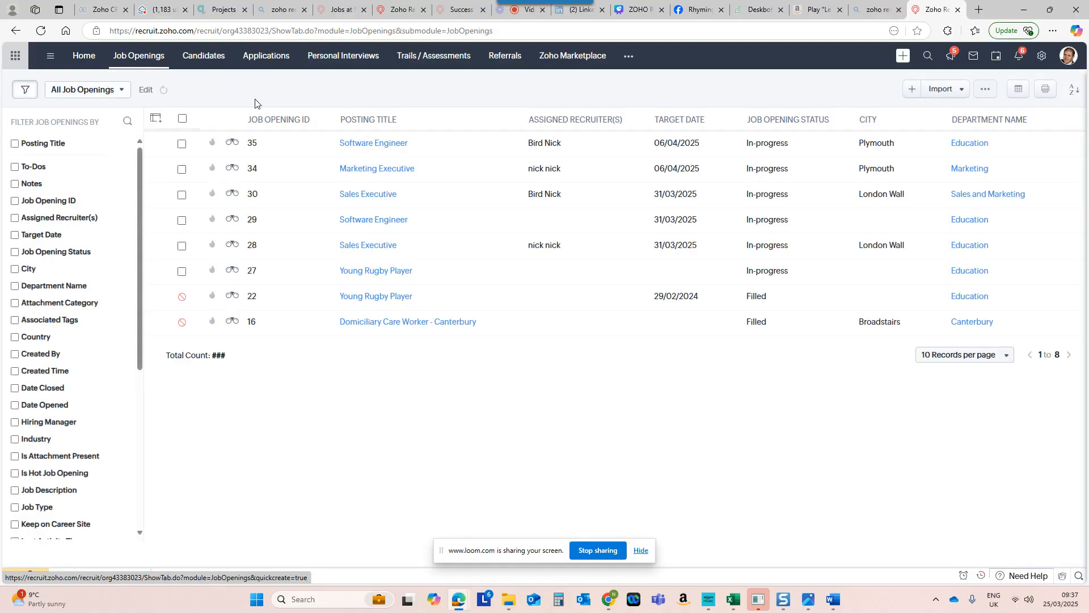
pyautogui.click(367, 169)
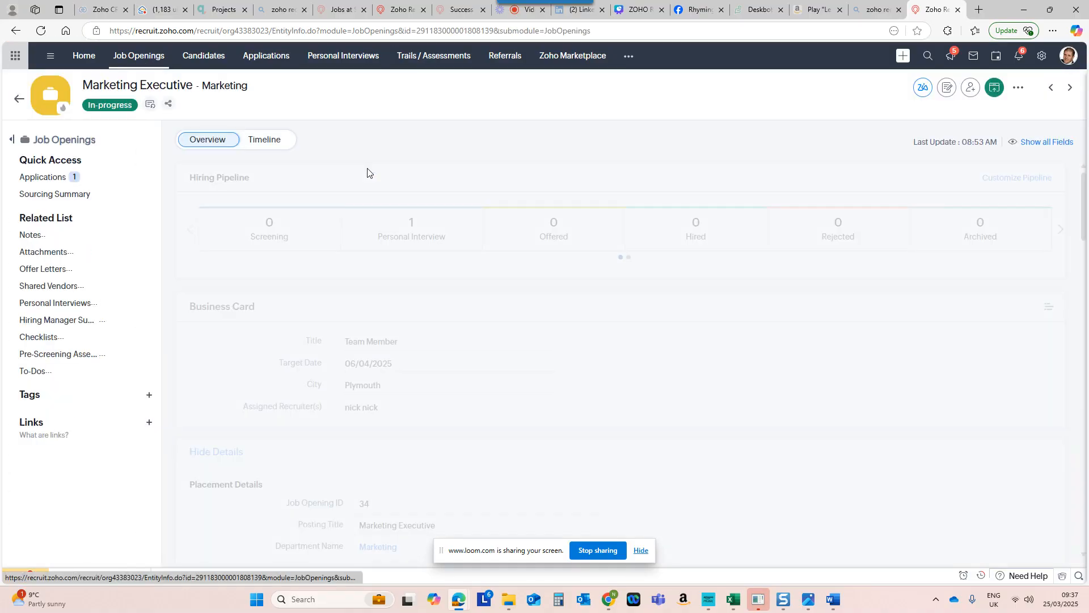
pyautogui.click(442, 242)
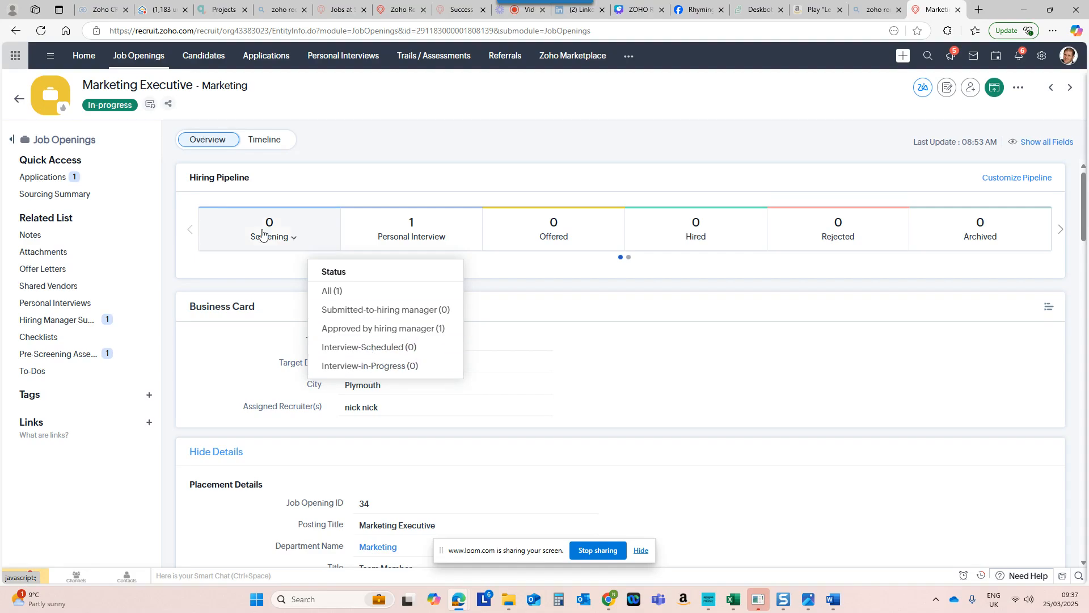
pyautogui.click(491, 131)
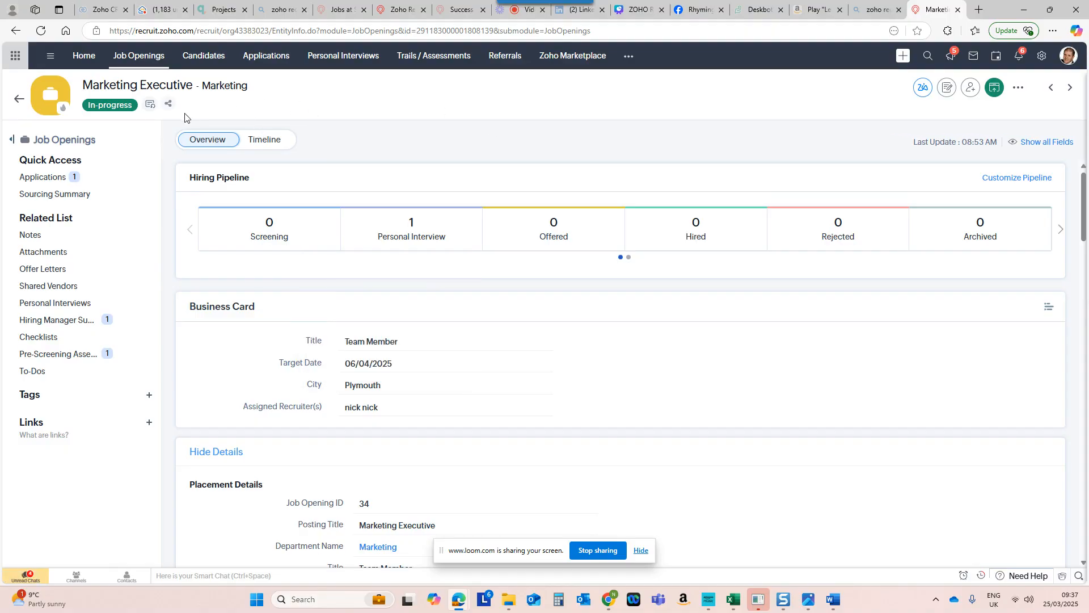
# Open the Applications settings of the Hiring Pipeline setup and review the multiple applications, candidate stages and application status options.
pyautogui.click(1043, 56)
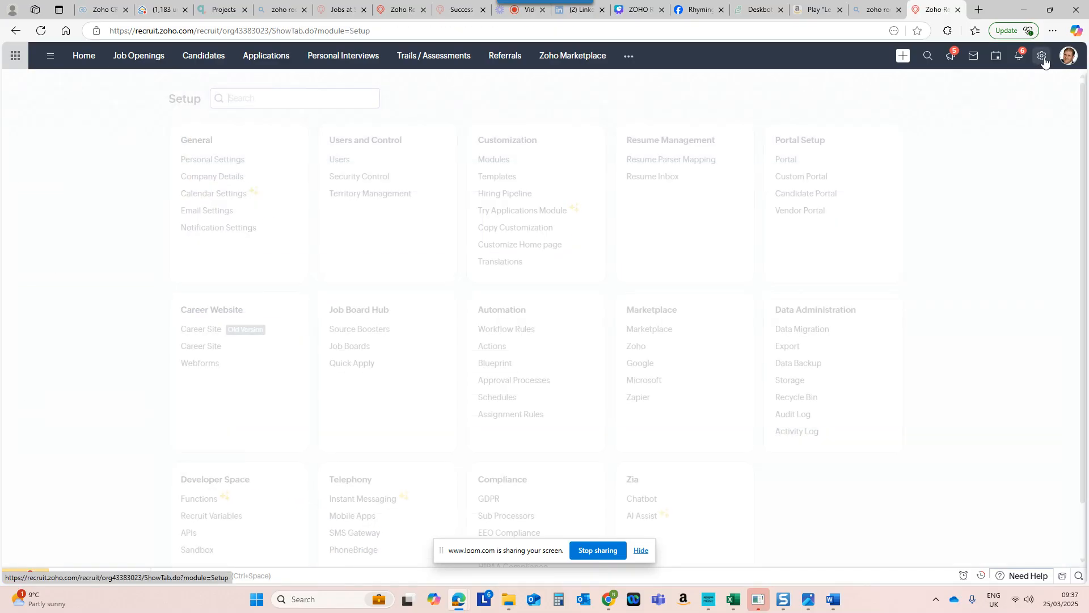
pyautogui.click(505, 193)
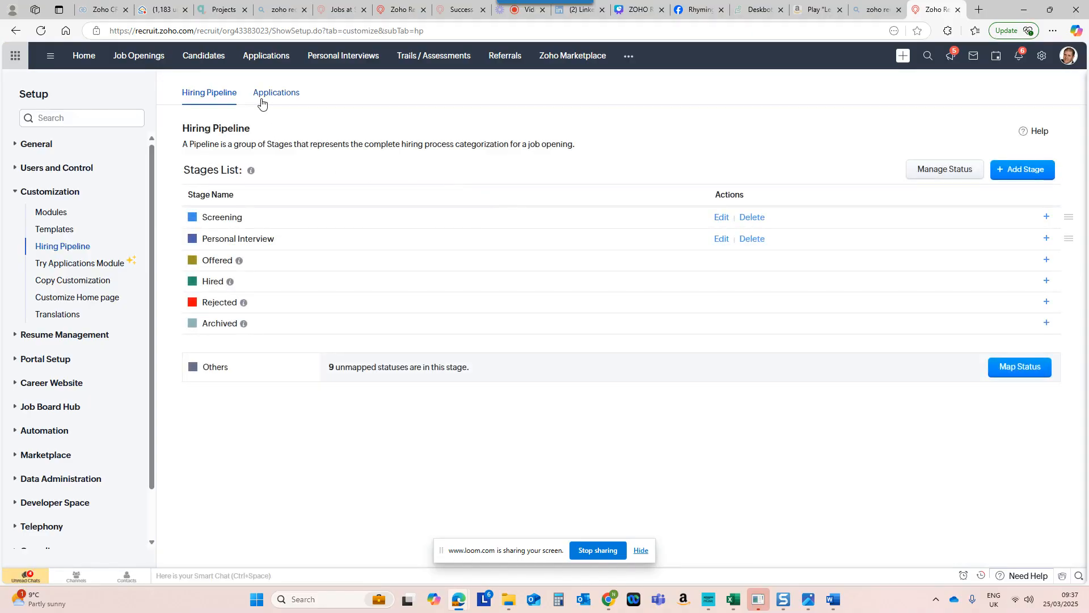
pyautogui.click(261, 104)
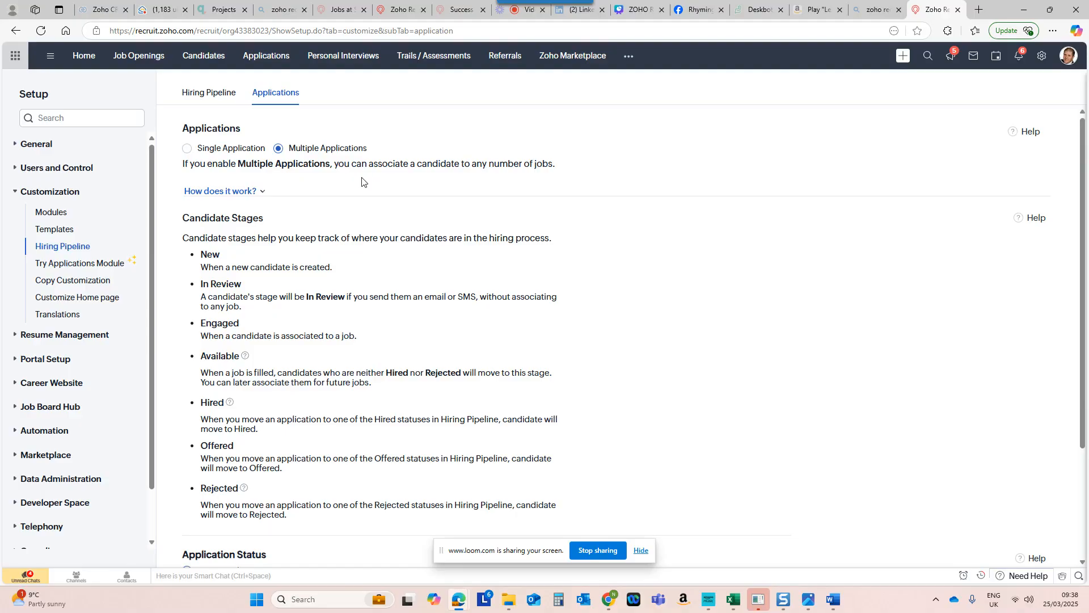
pyautogui.scroll(-3, 362, 180)
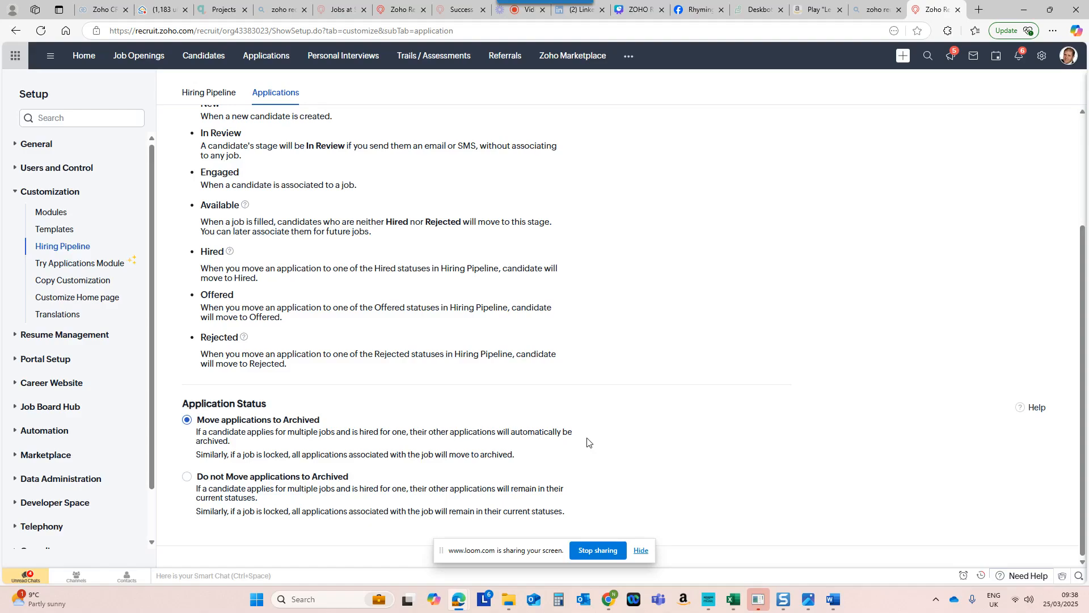
pyautogui.scroll(3, 588, 442)
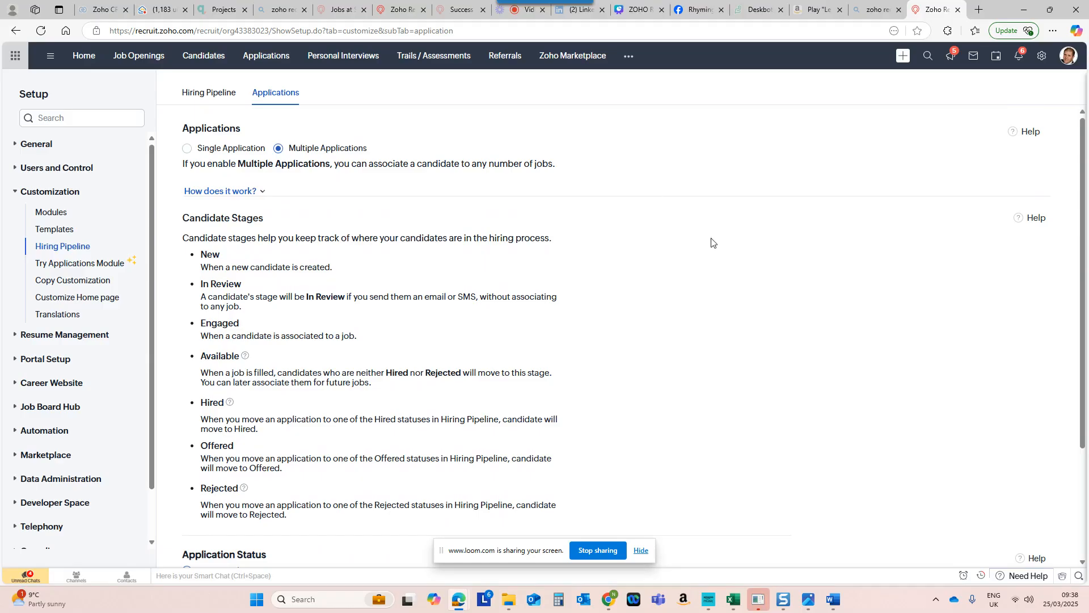
# Switch to the Photos window showing the closing image ZOHO Recruit Working with Pipelines.jpg.
pyautogui.moveTo(812, 602)
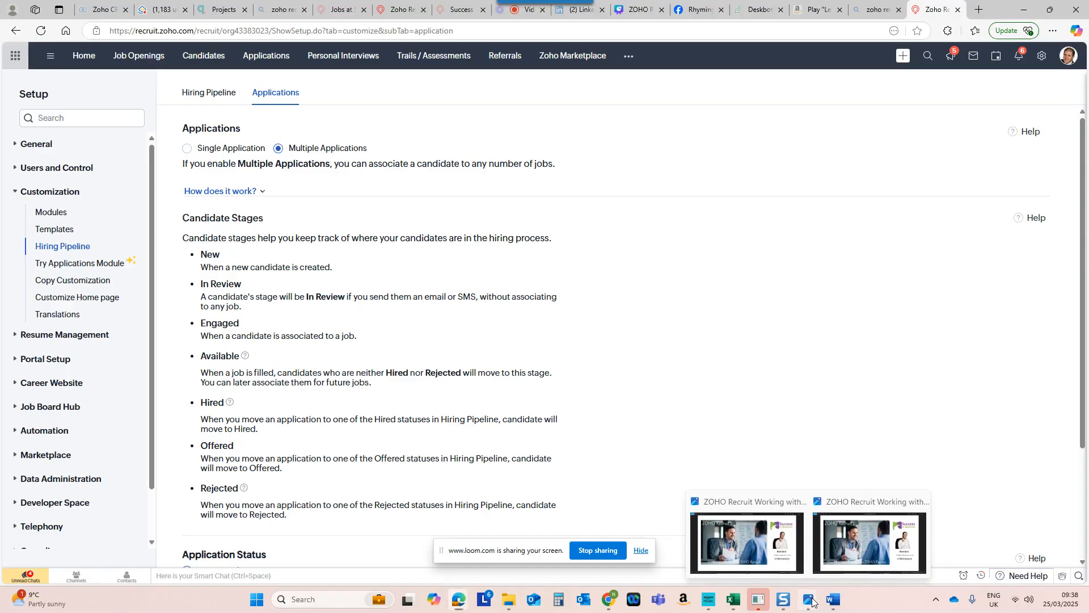
pyautogui.click(871, 542)
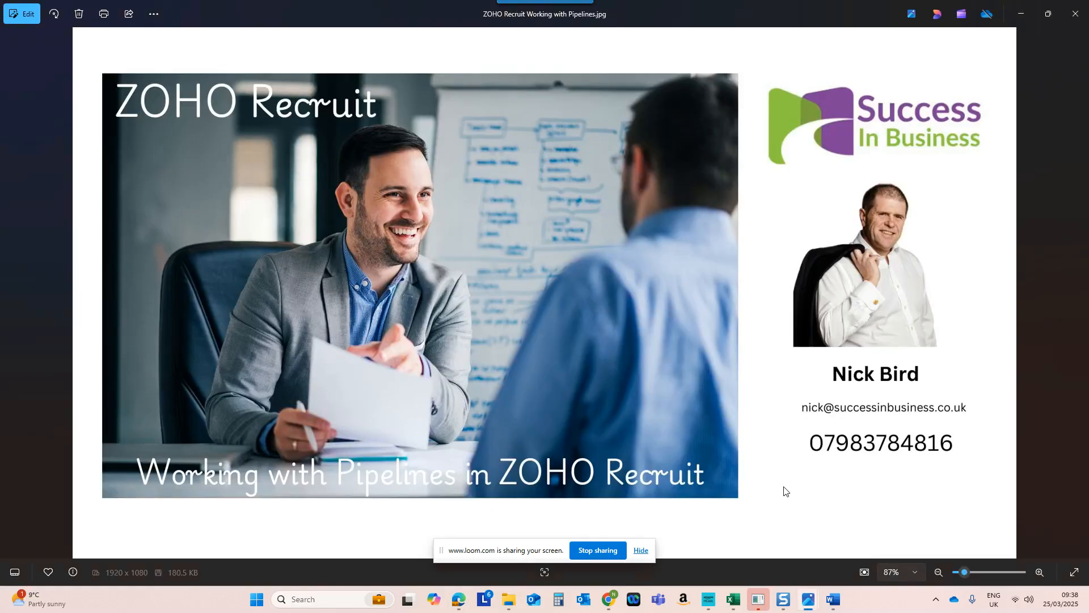